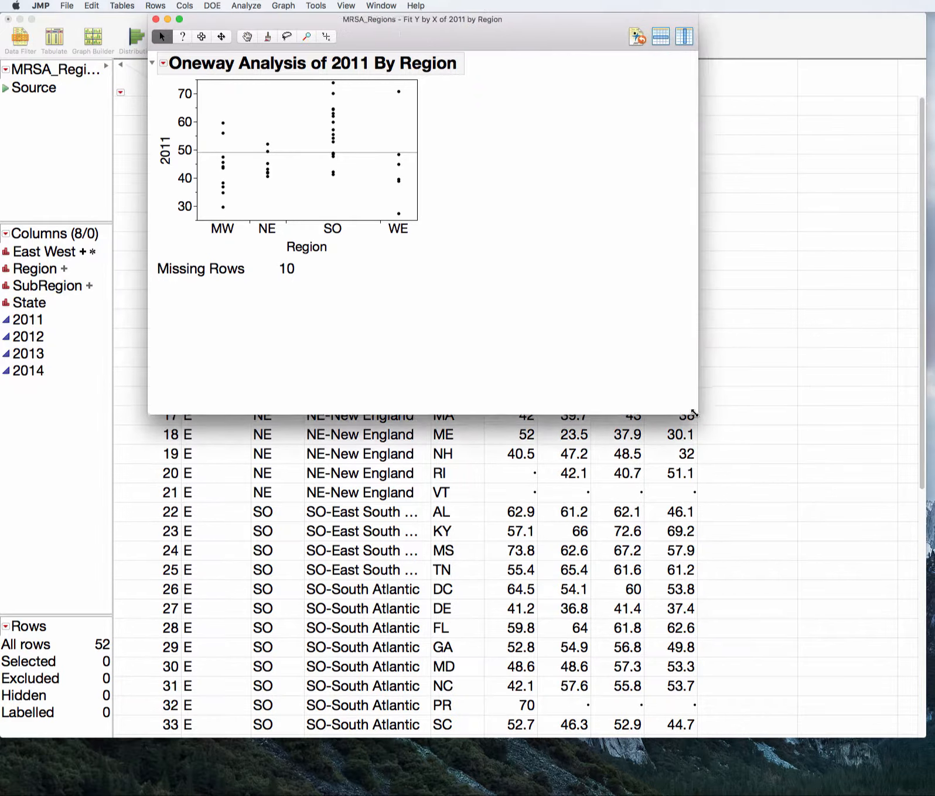
# - Set the frame size of the 2011 by Region plot to 450 pixels horizontal and 450 pixels vertical
pyautogui.rightClick(358, 126)
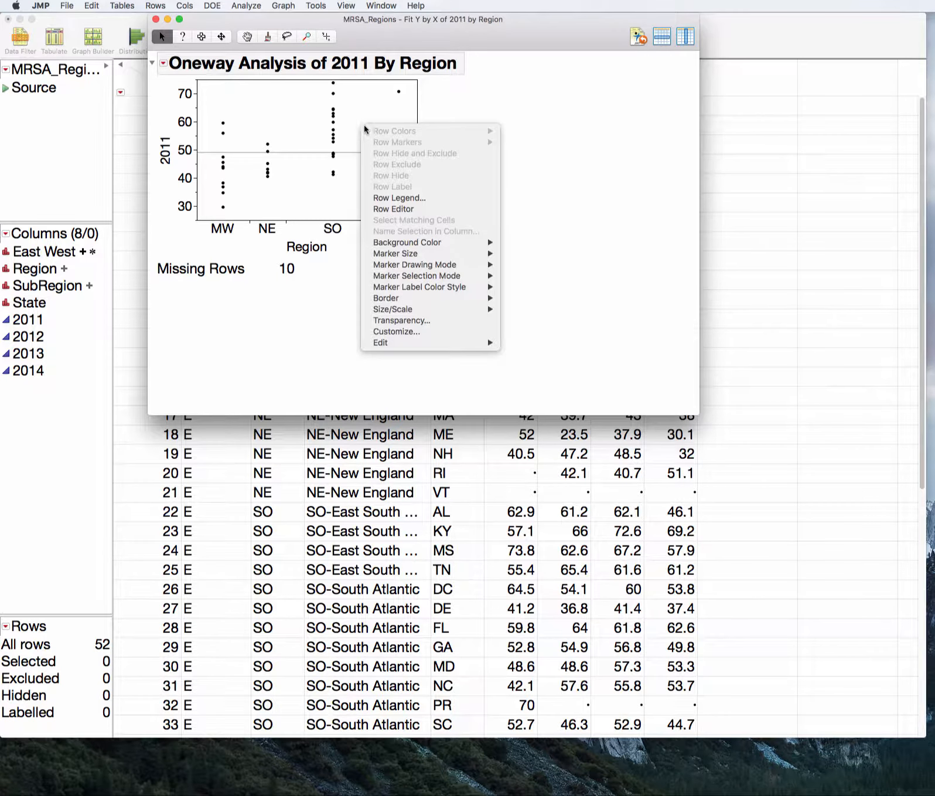
pyautogui.moveTo(479, 311)
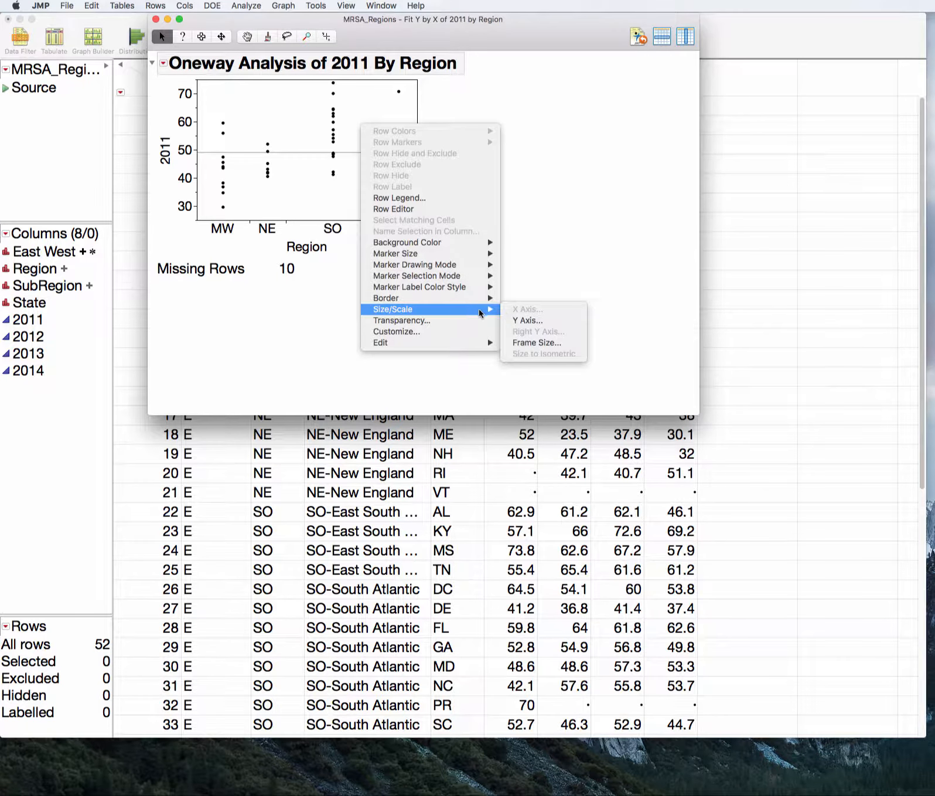
pyautogui.click(543, 342)
pyautogui.write('450')
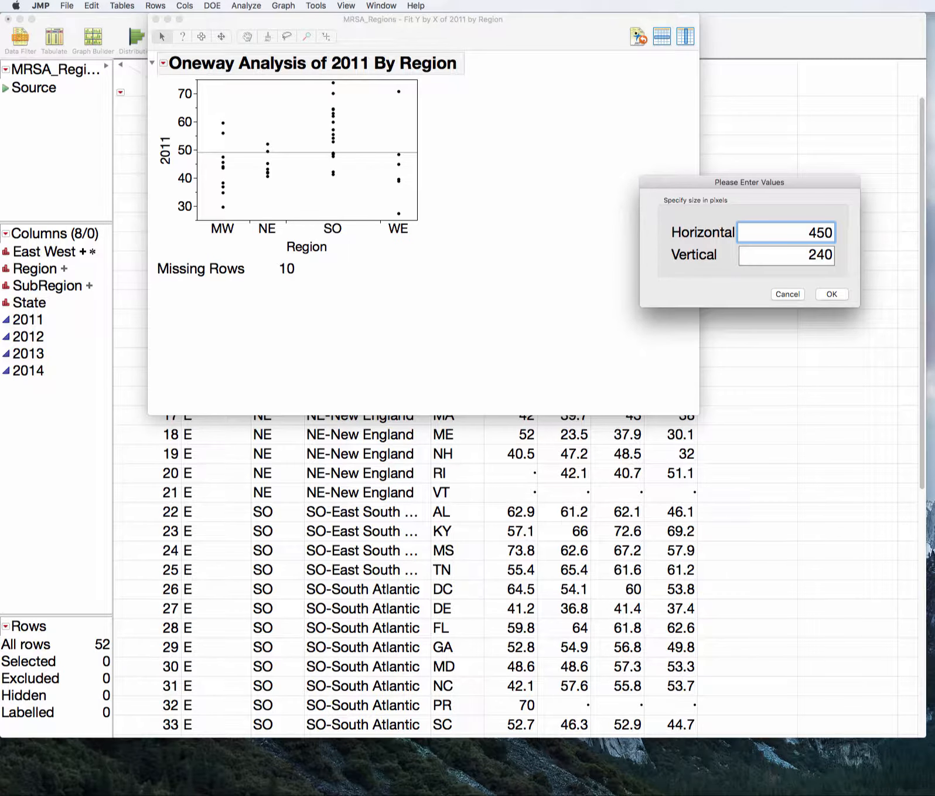
pyautogui.press('Tab')
pyautogui.write('450')
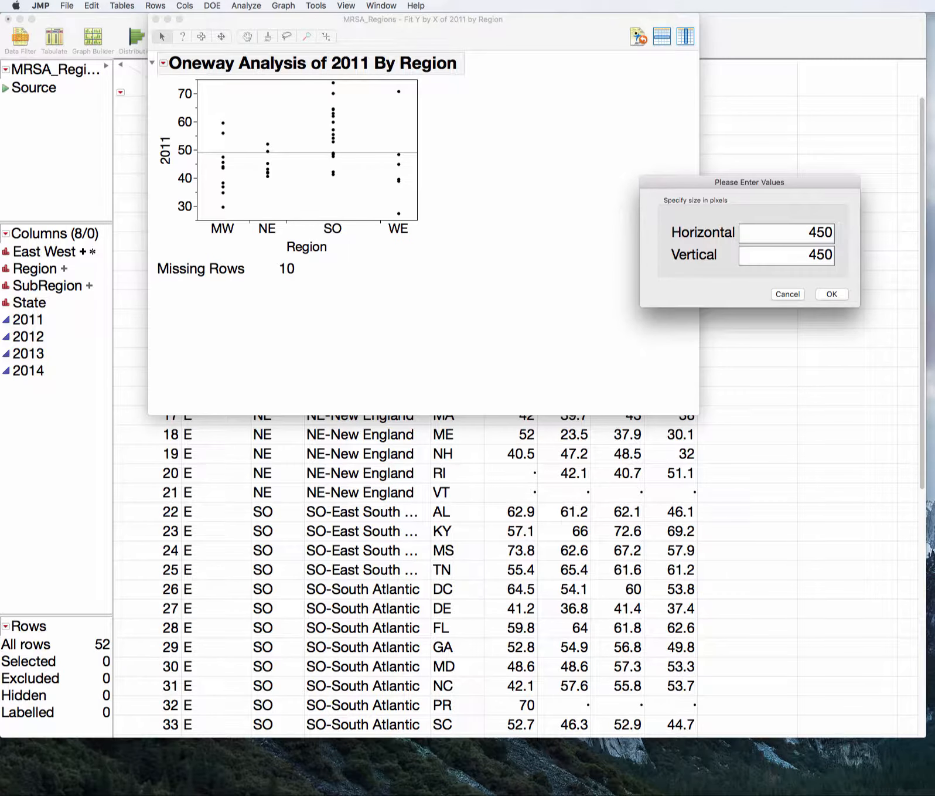
pyautogui.press('Return')
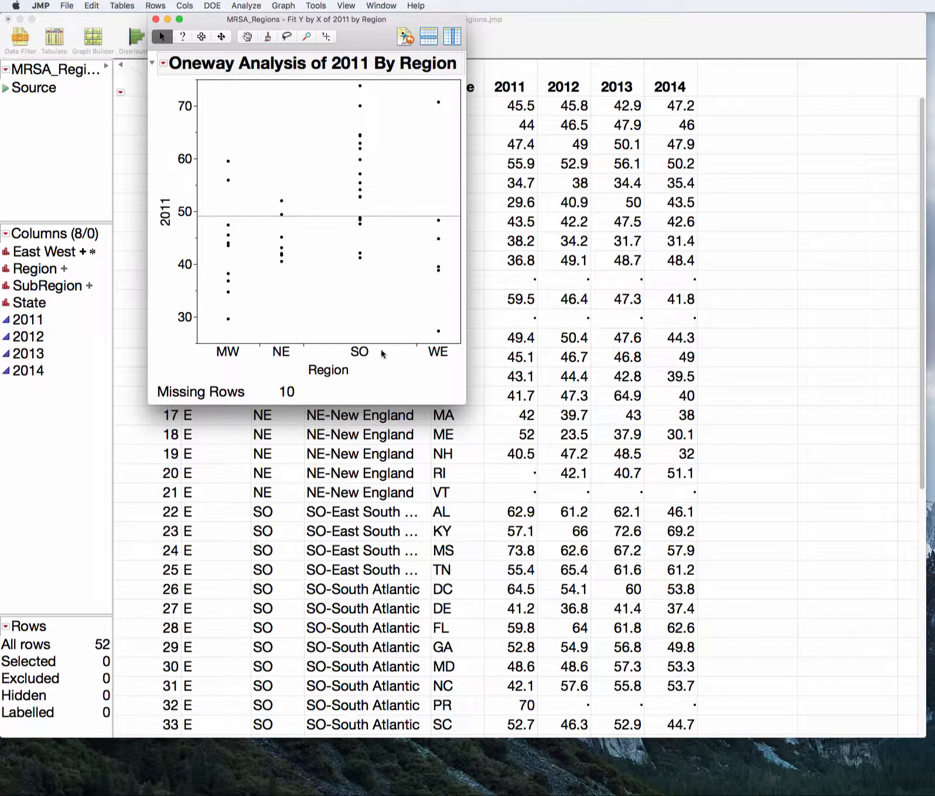
# - Turn off the X Axis Proportional display option for the oneway plot of 2011 by Region
pyautogui.click(163, 63)
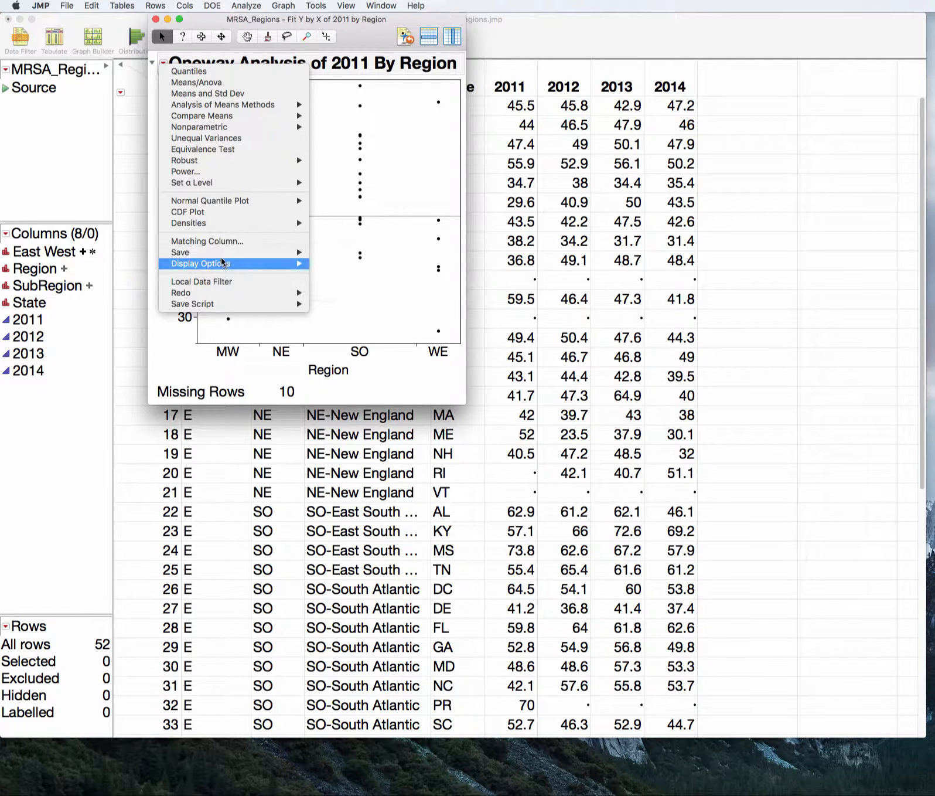
pyautogui.moveTo(225, 263)
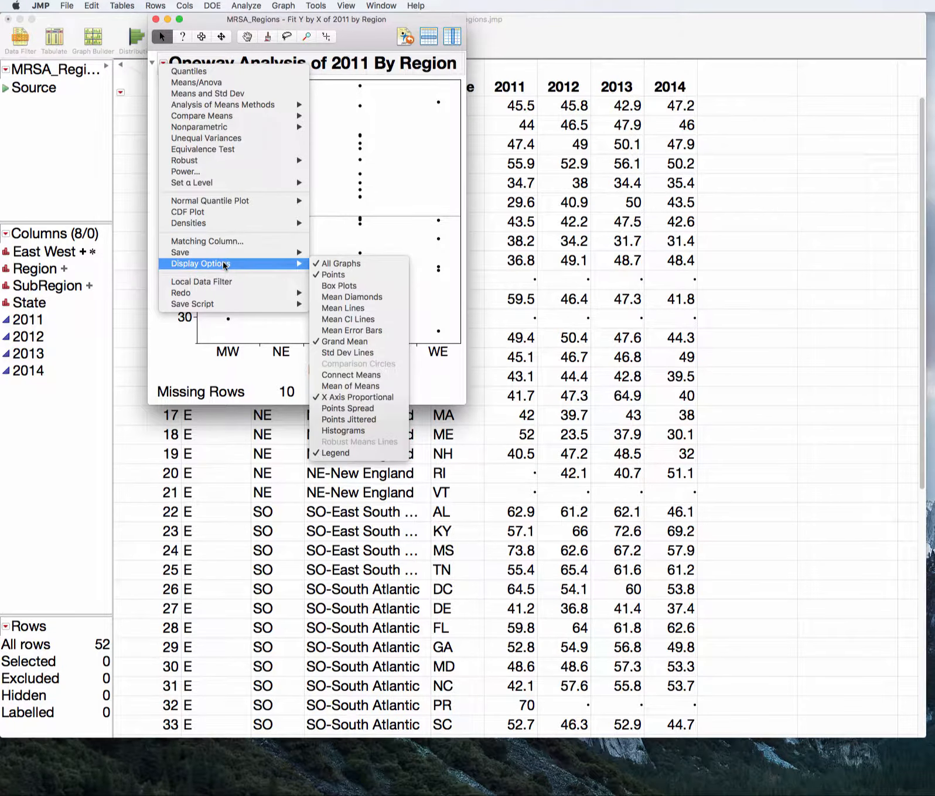
pyautogui.click(380, 397)
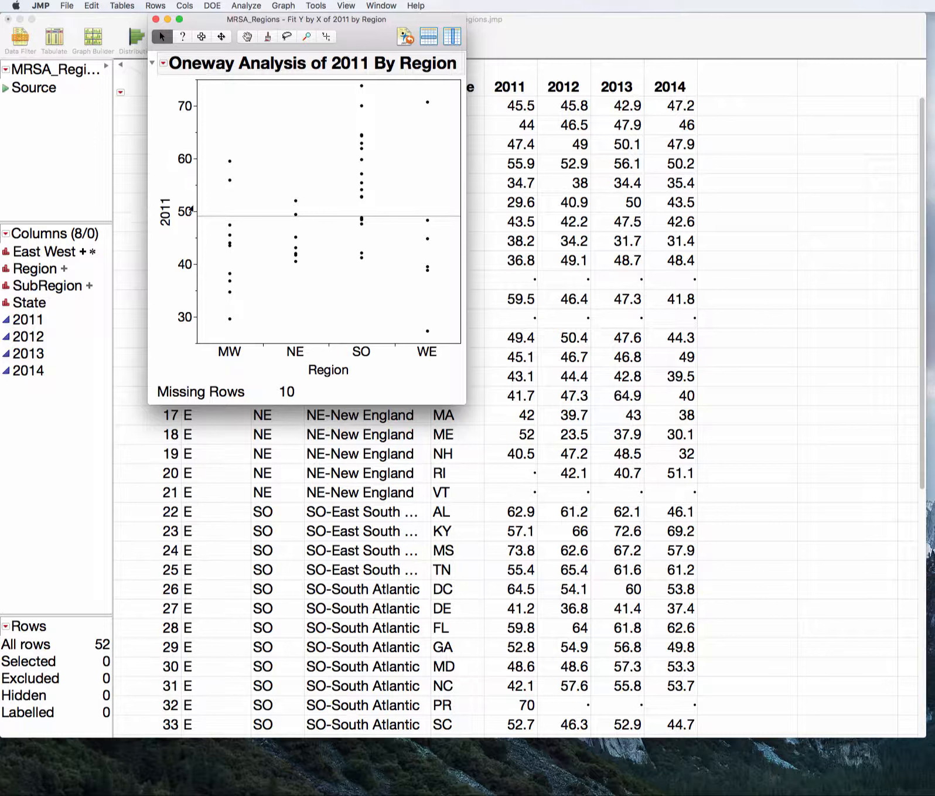
# - Run a Distribution of the 2011 column, review its histogram and summary statistics, and close the report
pyautogui.click(254, 8)
pyautogui.click(259, 21)
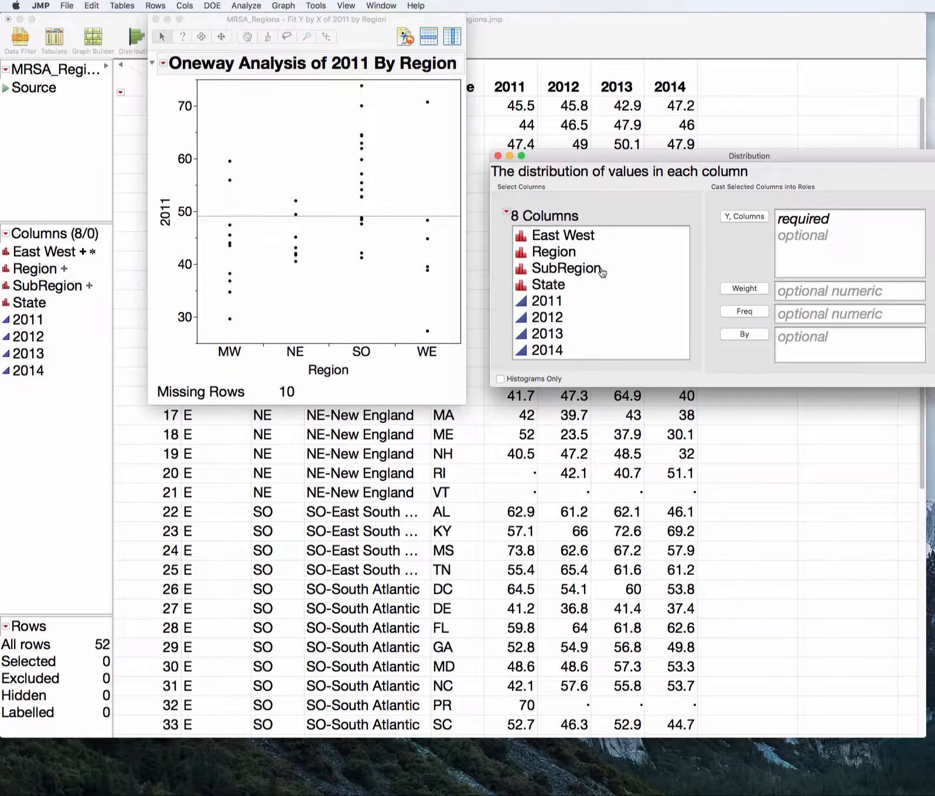
pyautogui.click(577, 302)
pyautogui.click(744, 216)
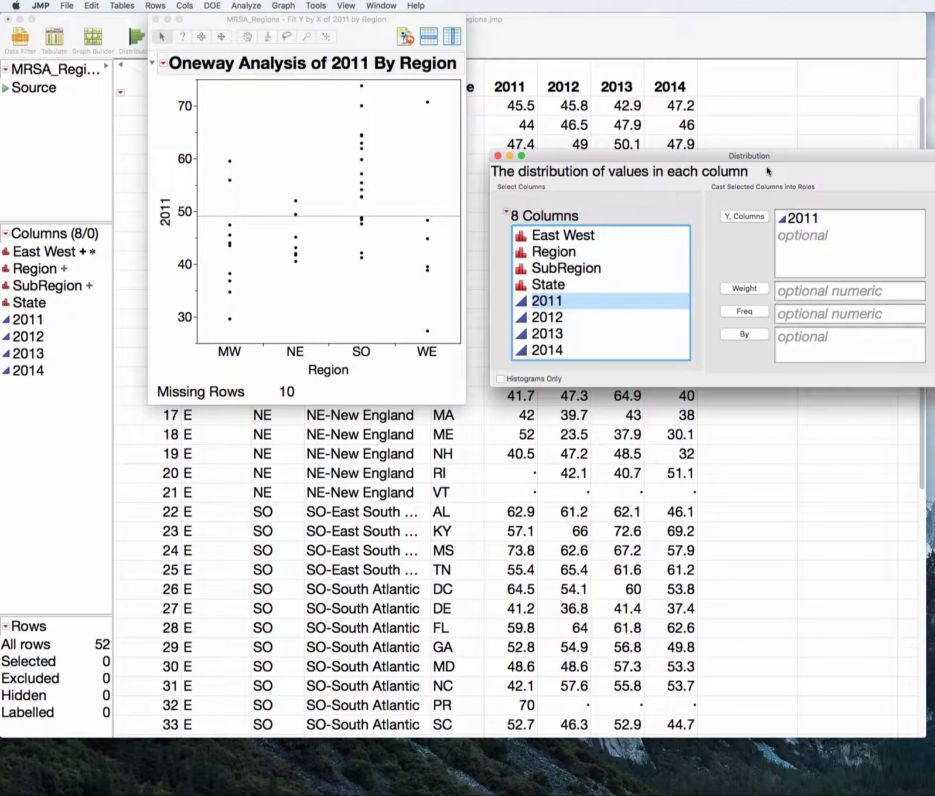
pyautogui.moveTo(769, 171); pyautogui.dragTo(658, 160)
pyautogui.click(844, 215)
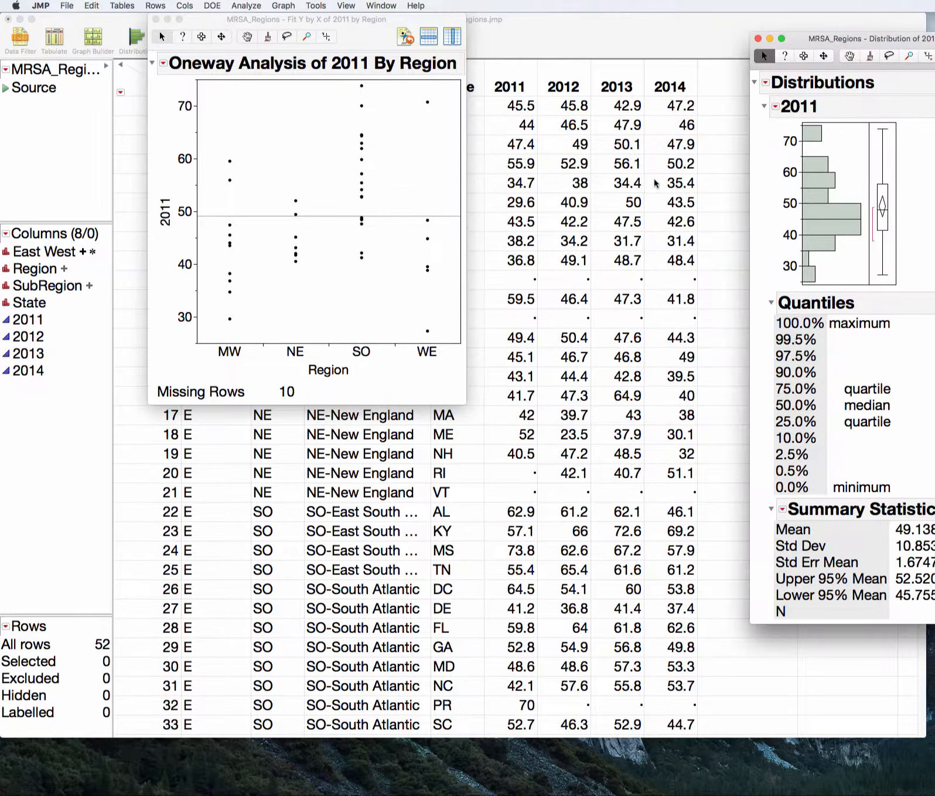
pyautogui.moveTo(862, 39); pyautogui.dragTo(652, 19)
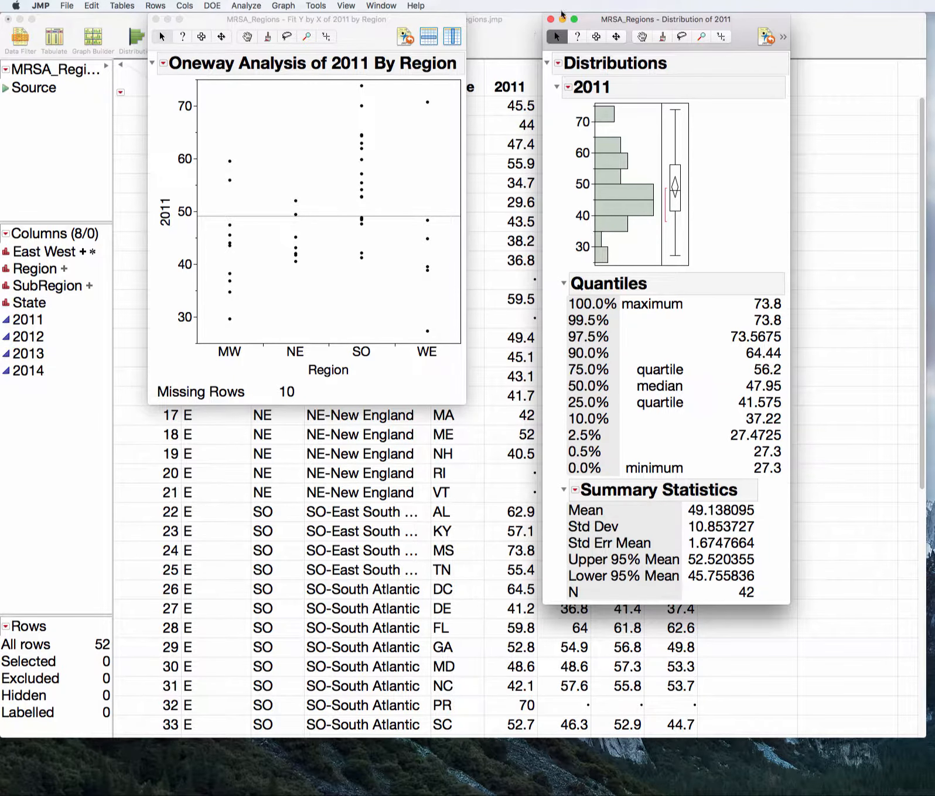
pyautogui.click(551, 20)
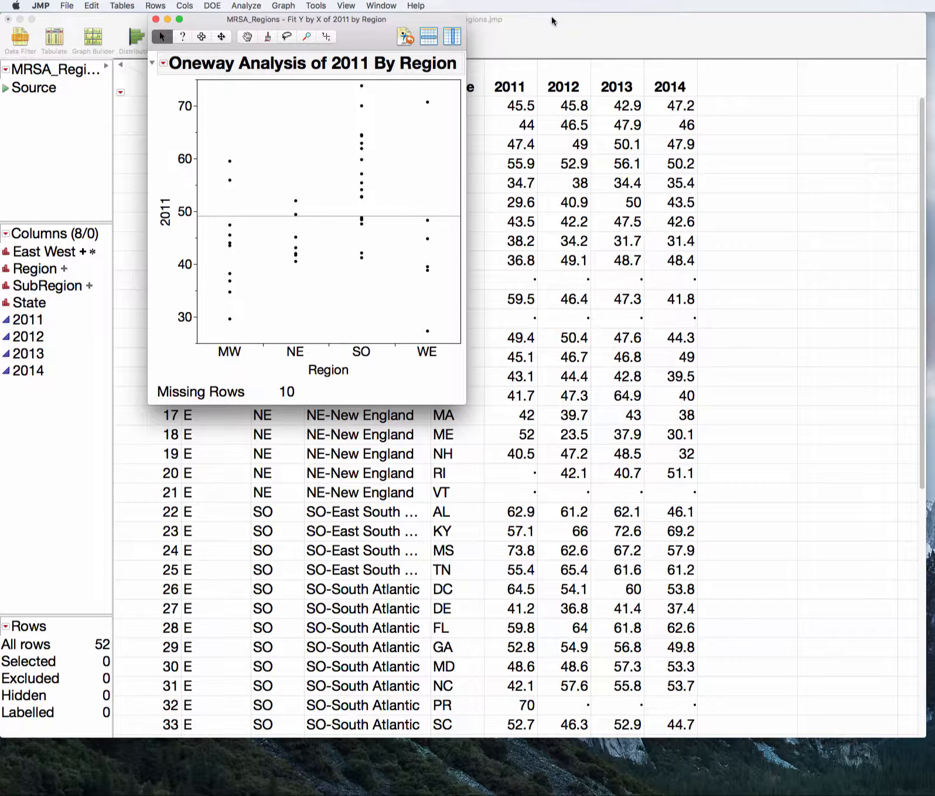
# - Add a normal quantile plot of actual by quantile to the oneway analysis and widen its frame to spread out the axis labels
pyautogui.click(163, 65)
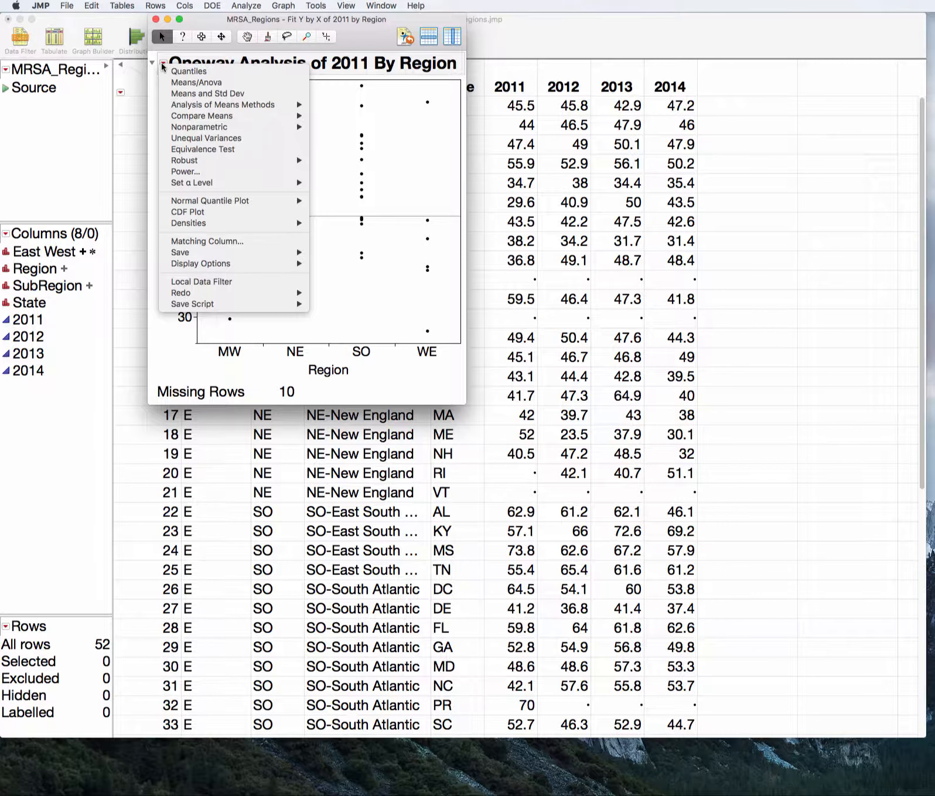
pyautogui.moveTo(256, 204)
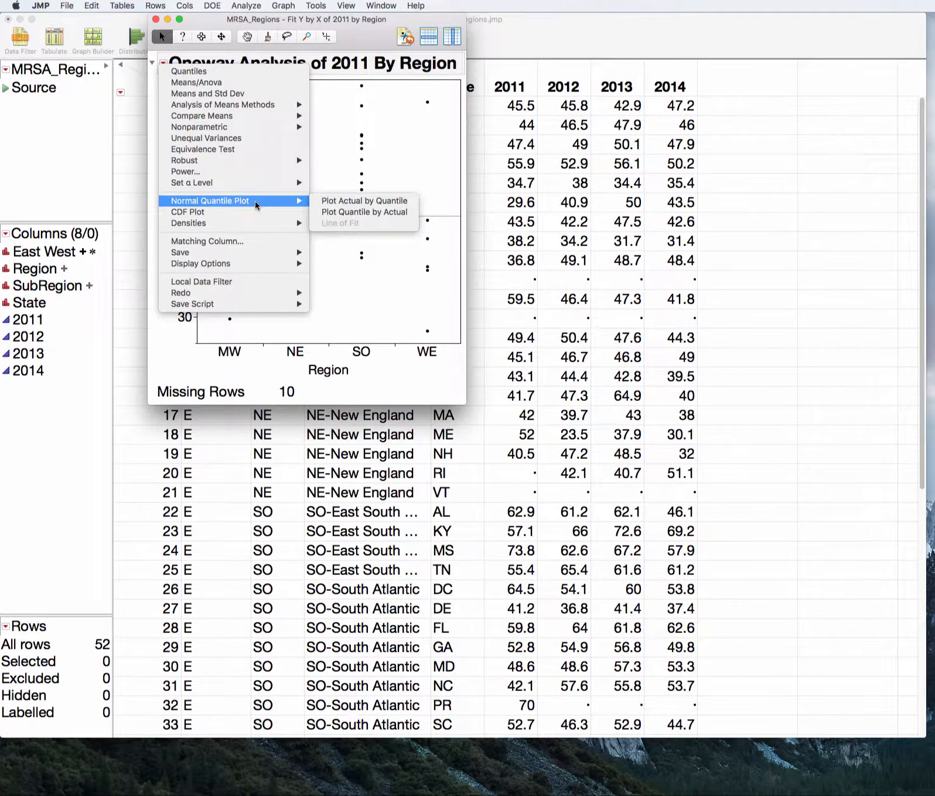
pyautogui.click(344, 202)
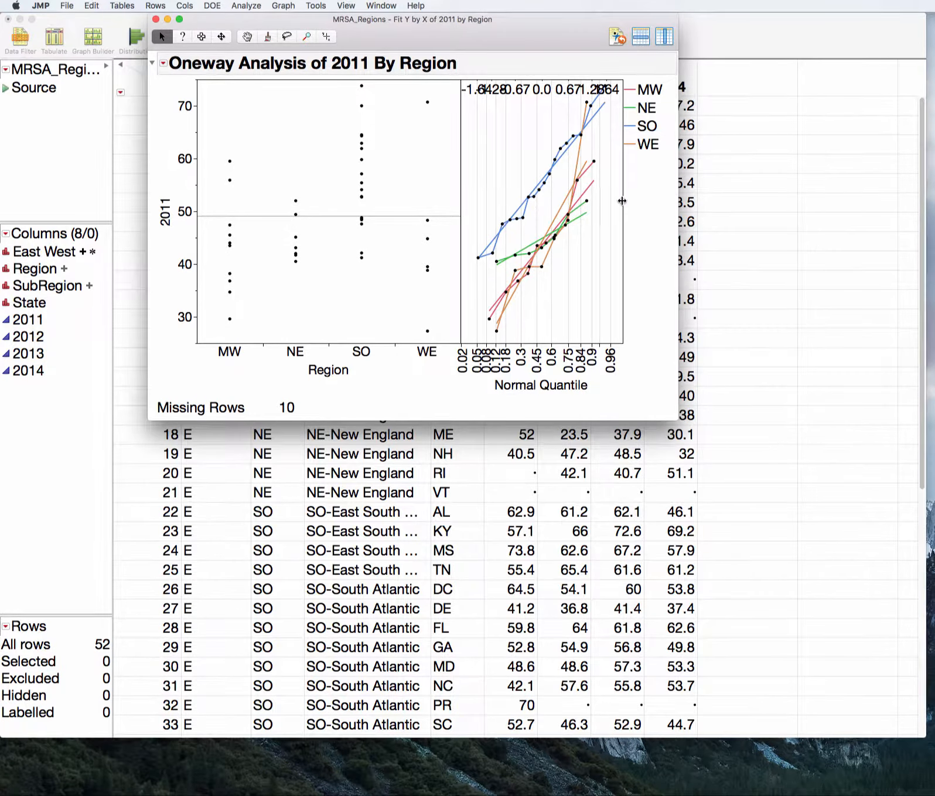
pyautogui.moveTo(623, 202); pyautogui.dragTo(772, 202)
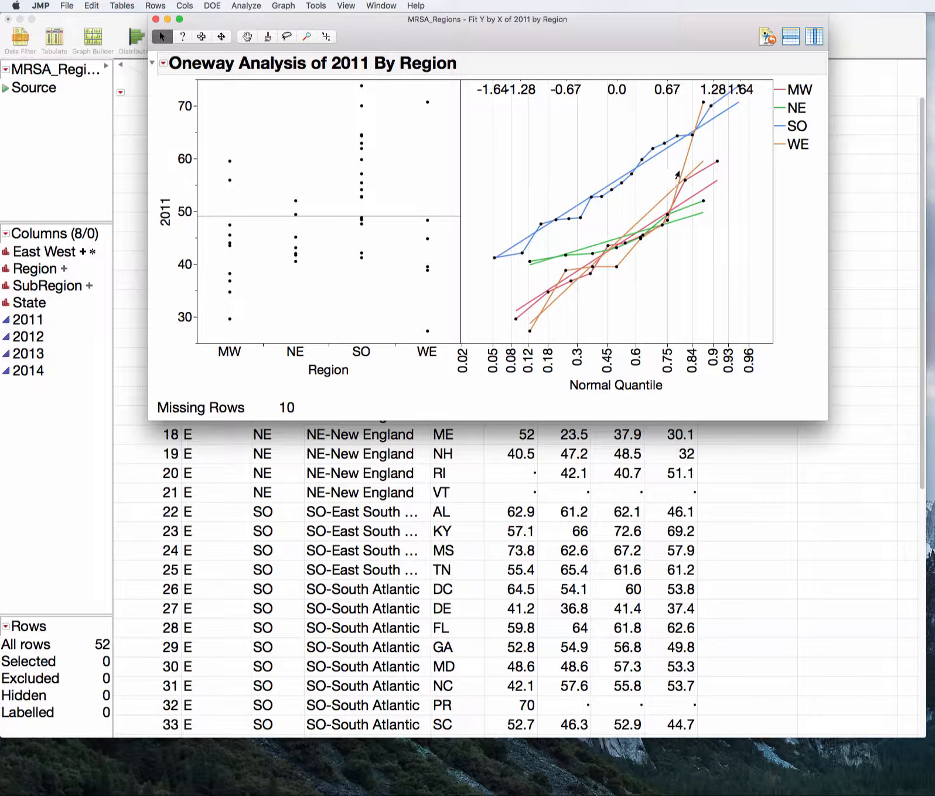
# - Add the Means and Std Dev report for each region to the oneway analysis
pyautogui.click(426, 104)
pyautogui.click(298, 103)
pyautogui.click(164, 63)
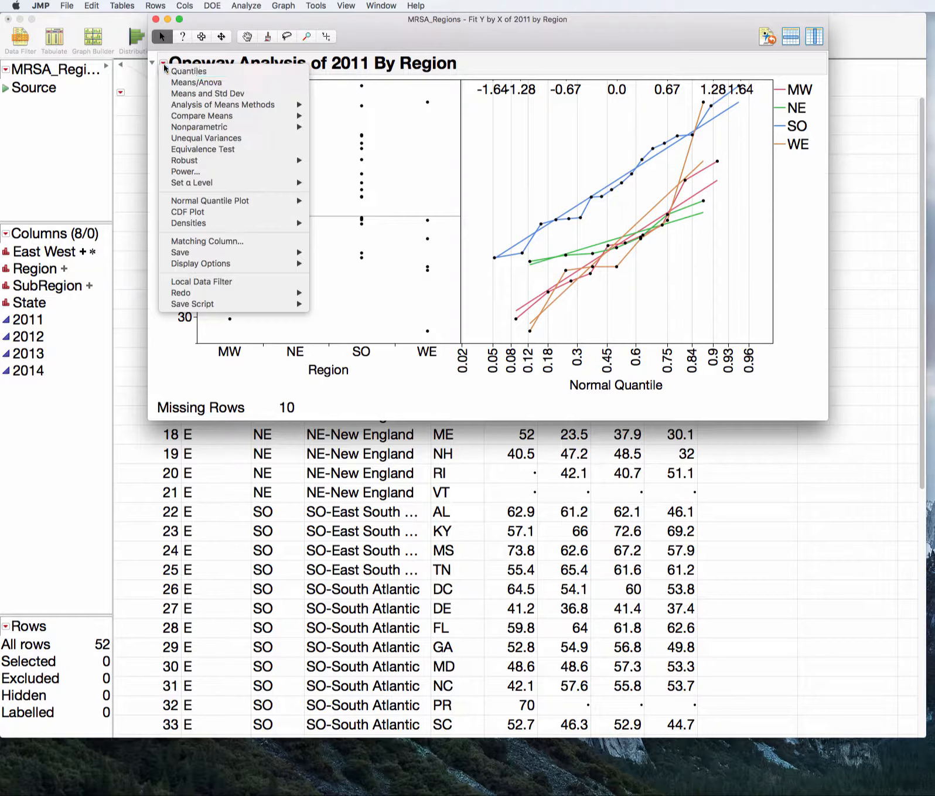
pyautogui.click(220, 95)
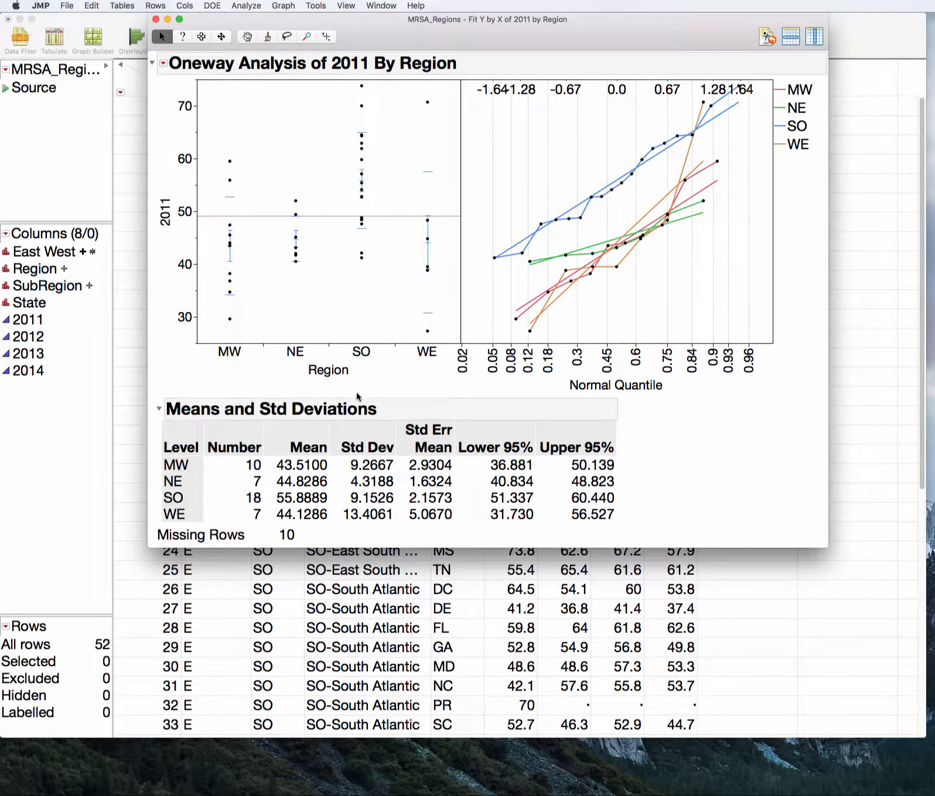
# - Run Means/Anova on 2011 by Region to add the analysis of variance and mean diamonds
pyautogui.moveTo(345, 533)
pyautogui.mouseDown()
pyautogui.moveTo(397, 502)
pyautogui.moveTo(333, 446)
pyautogui.moveTo(338, 518)
pyautogui.moveTo(390, 528)
pyautogui.mouseUp()
pyautogui.click(164, 67)
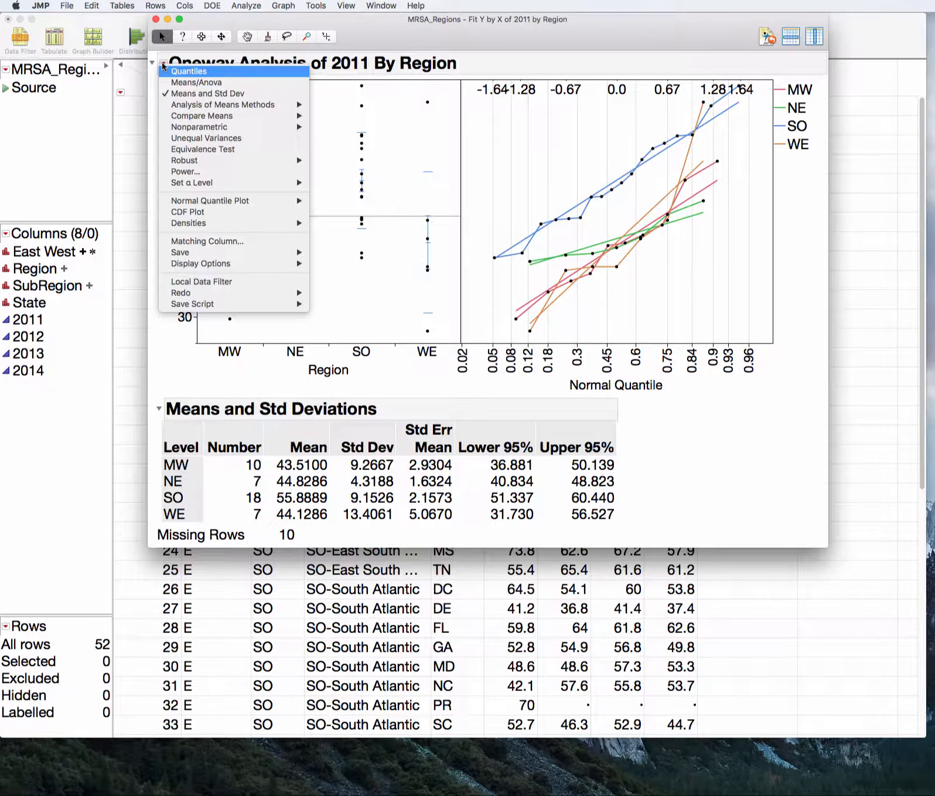
pyautogui.click(230, 83)
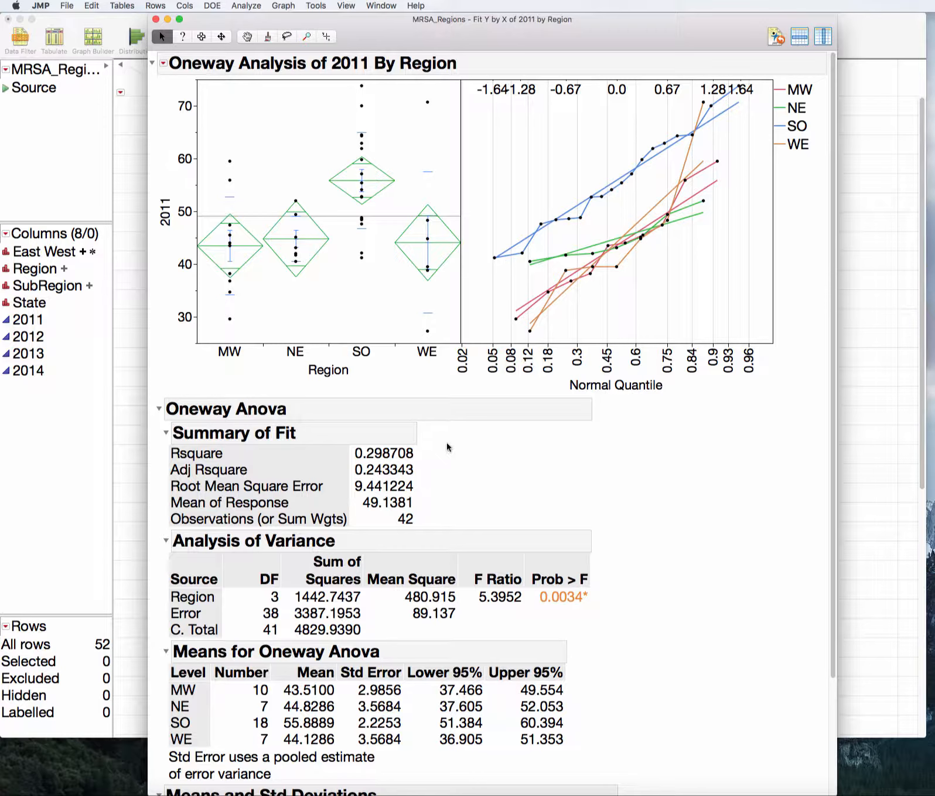
# - Examine the Summary of Fit, the Prob > F value in the Analysis of Variance, and the Means for Oneway Anova table
pyautogui.moveTo(449, 444)
pyautogui.mouseDown()
pyautogui.moveTo(340, 425)
pyautogui.moveTo(193, 512)
pyautogui.moveTo(456, 513)
pyautogui.moveTo(395, 446)
pyautogui.mouseUp()
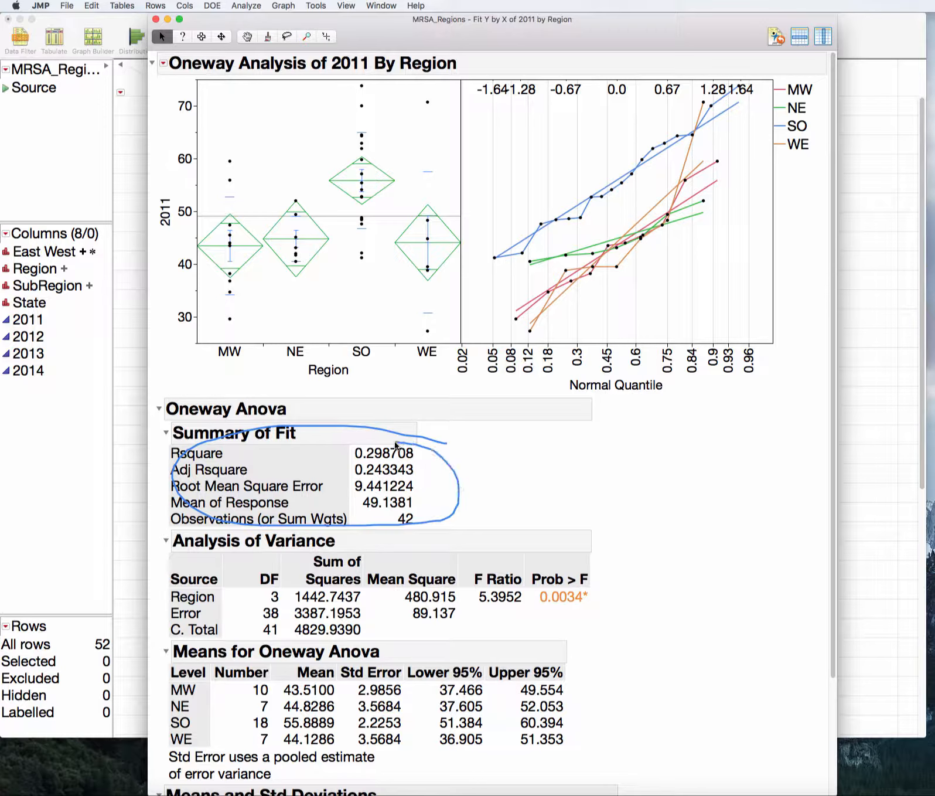
pyautogui.moveTo(479, 511)
pyautogui.mouseDown()
pyautogui.moveTo(436, 511)
pyautogui.moveTo(419, 489)
pyautogui.moveTo(413, 499)
pyautogui.mouseUp()
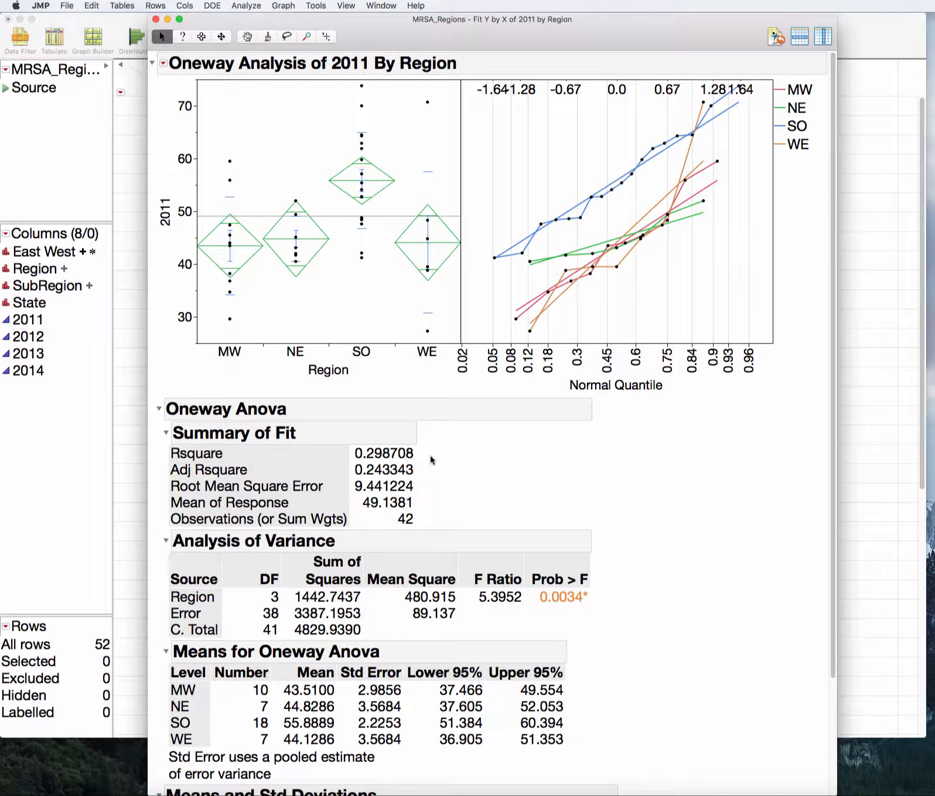
pyautogui.moveTo(434, 451)
pyautogui.mouseDown()
pyautogui.moveTo(355, 450)
pyautogui.moveTo(405, 488)
pyautogui.moveTo(426, 454)
pyautogui.moveTo(341, 458)
pyautogui.moveTo(434, 449)
pyautogui.mouseUp()
pyautogui.moveTo(433, 455); pyautogui.dragTo(441, 452)
pyautogui.press('Escape')
pyautogui.moveTo(666, 583)
pyautogui.mouseDown()
pyautogui.moveTo(603, 563)
pyautogui.moveTo(559, 620)
pyautogui.moveTo(656, 568)
pyautogui.mouseUp()
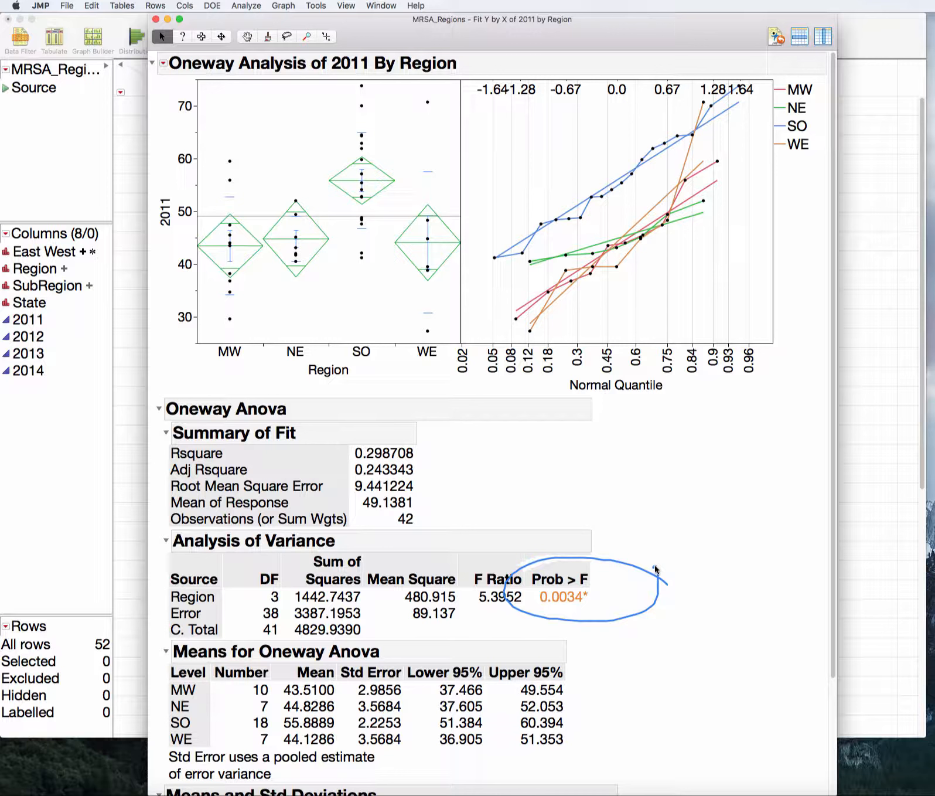
pyautogui.press('Escape')
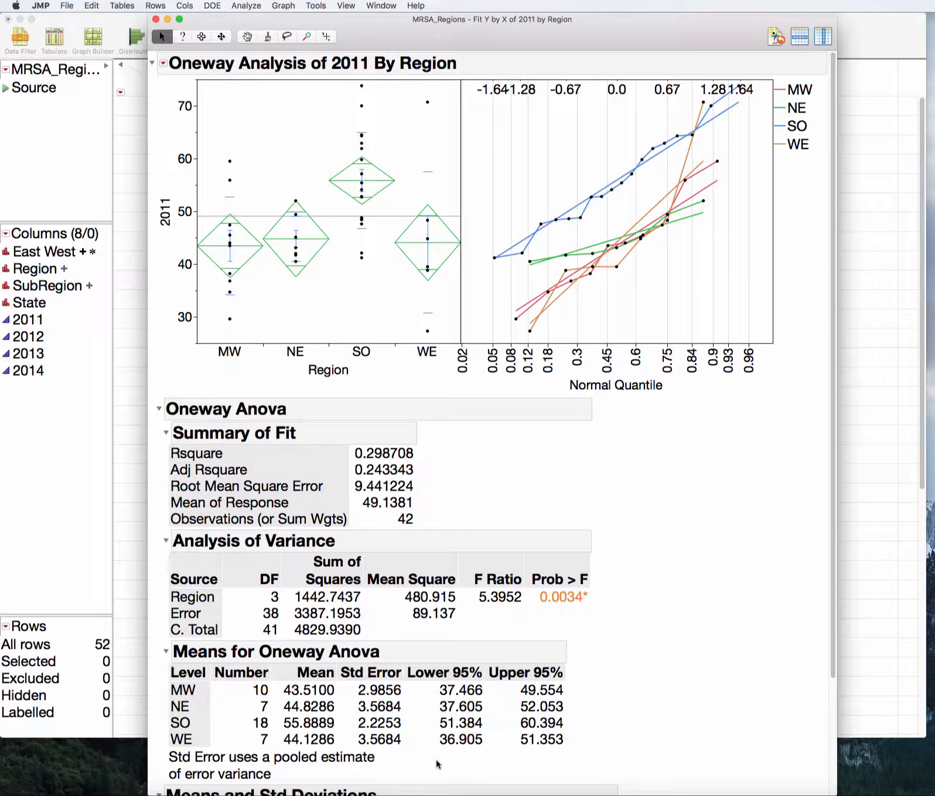
pyautogui.moveTo(436, 760)
pyautogui.mouseDown()
pyautogui.moveTo(379, 765)
pyautogui.moveTo(401, 774)
pyautogui.moveTo(397, 756)
pyautogui.mouseUp()
pyautogui.press('Escape')
pyautogui.moveTo(661, 597)
pyautogui.mouseDown()
pyautogui.moveTo(624, 591)
pyautogui.moveTo(542, 619)
pyautogui.moveTo(598, 579)
pyautogui.mouseUp()
pyautogui.press('Escape')
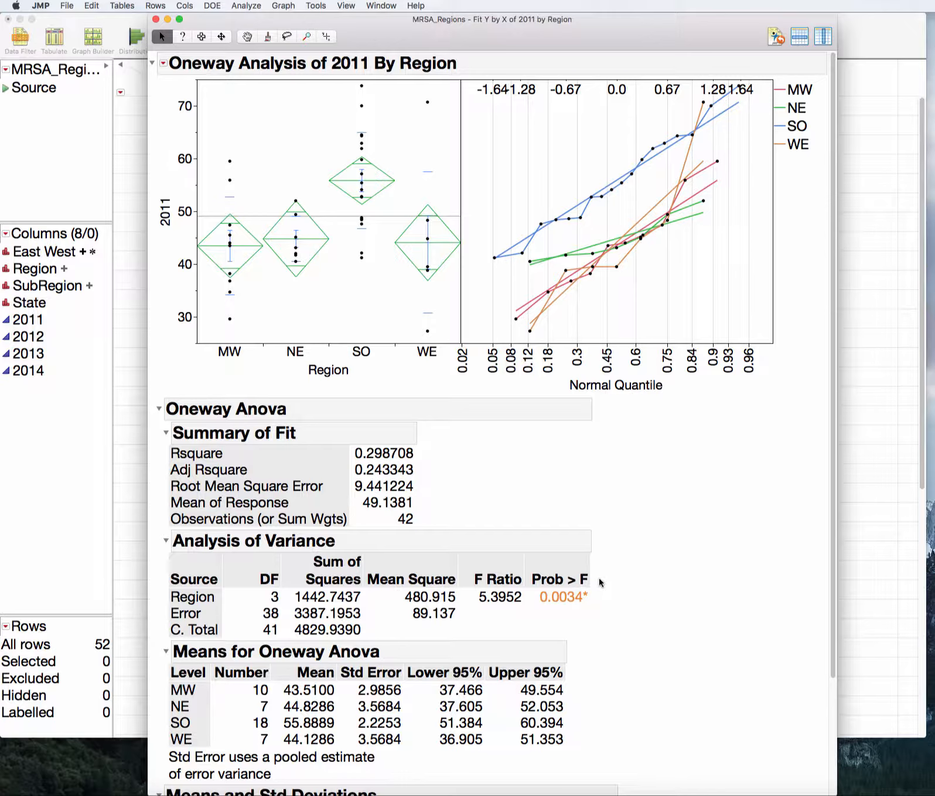